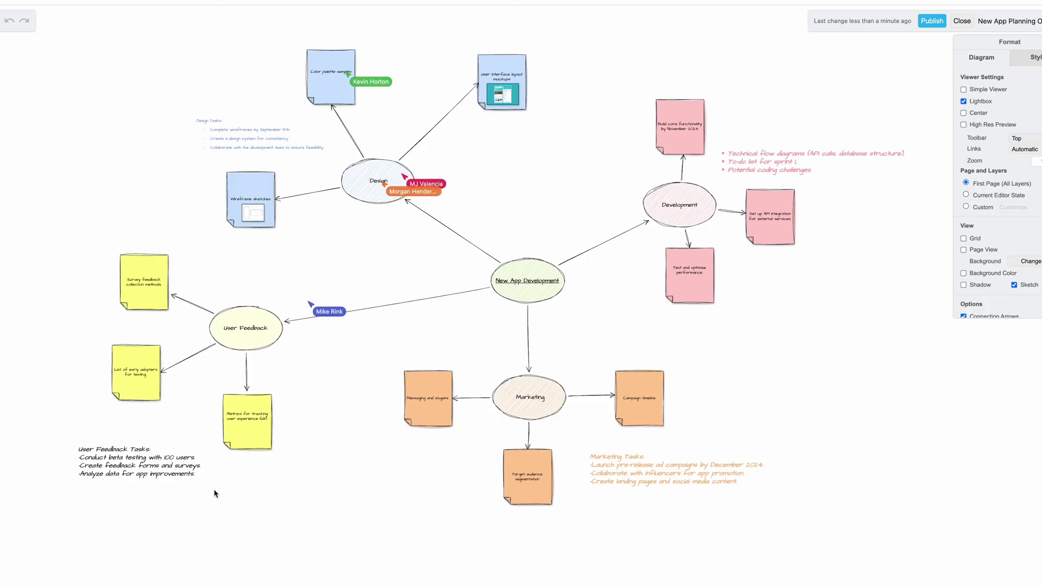
# Select the user experience metrics note and close the Layers panel.
pyautogui.click(251, 429)
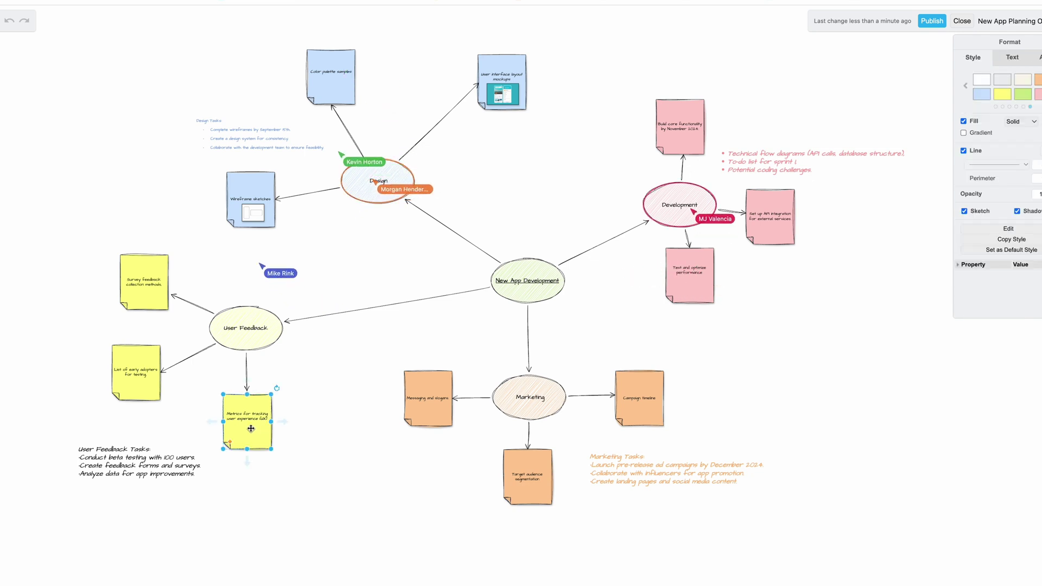
pyautogui.scroll(1, 348, 339)
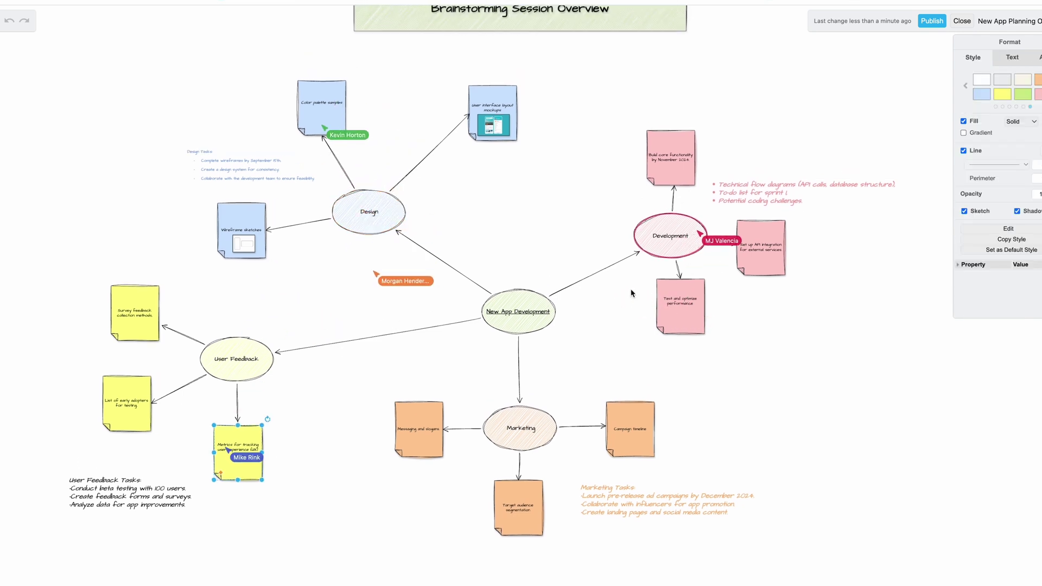
pyautogui.scroll(1, 520, 287)
pyautogui.hscroll(2, 754, 306)
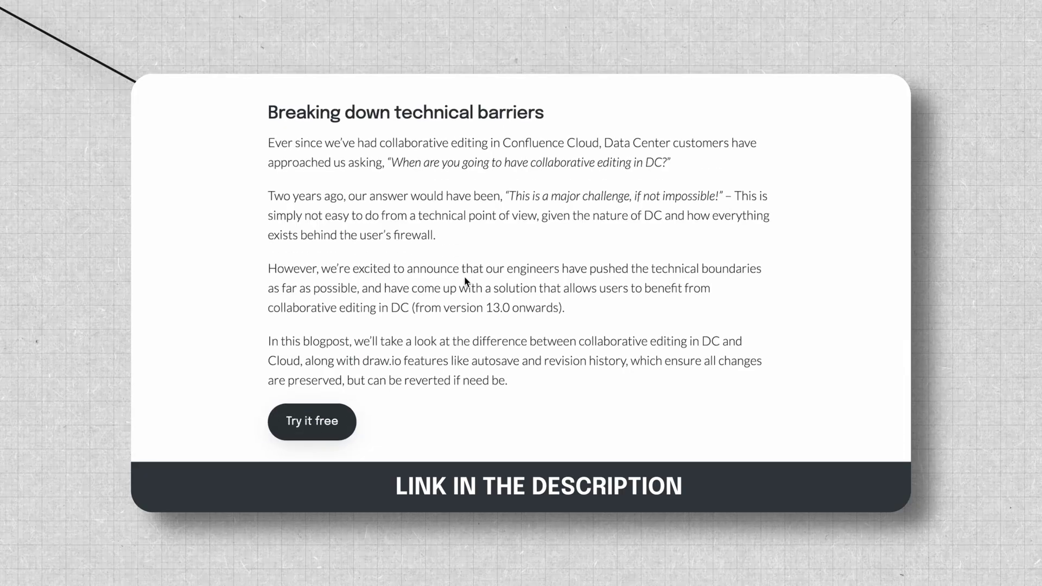
pyautogui.scroll(-5, 465, 280)
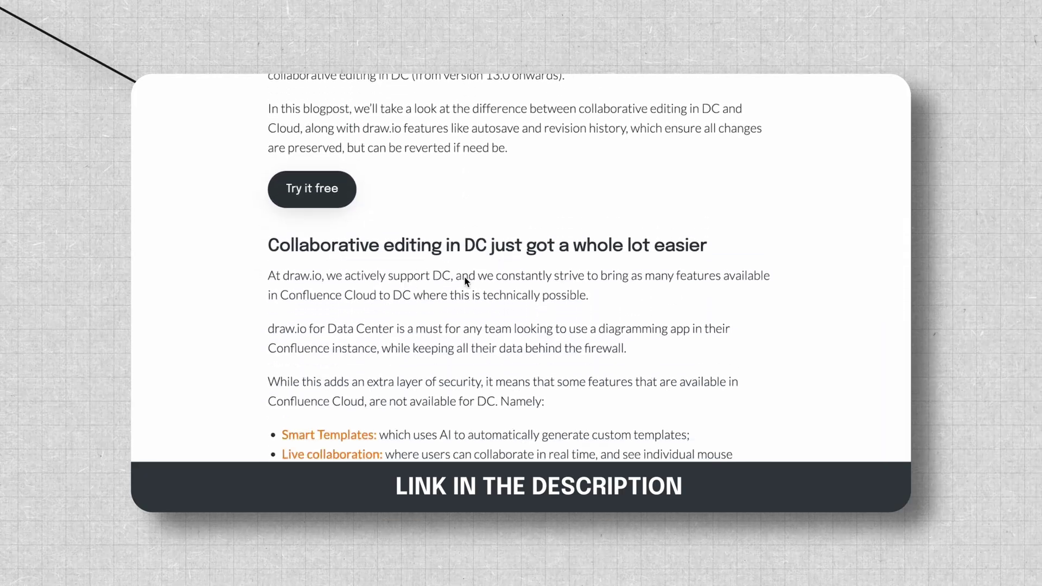
pyautogui.scroll(-10, 465, 280)
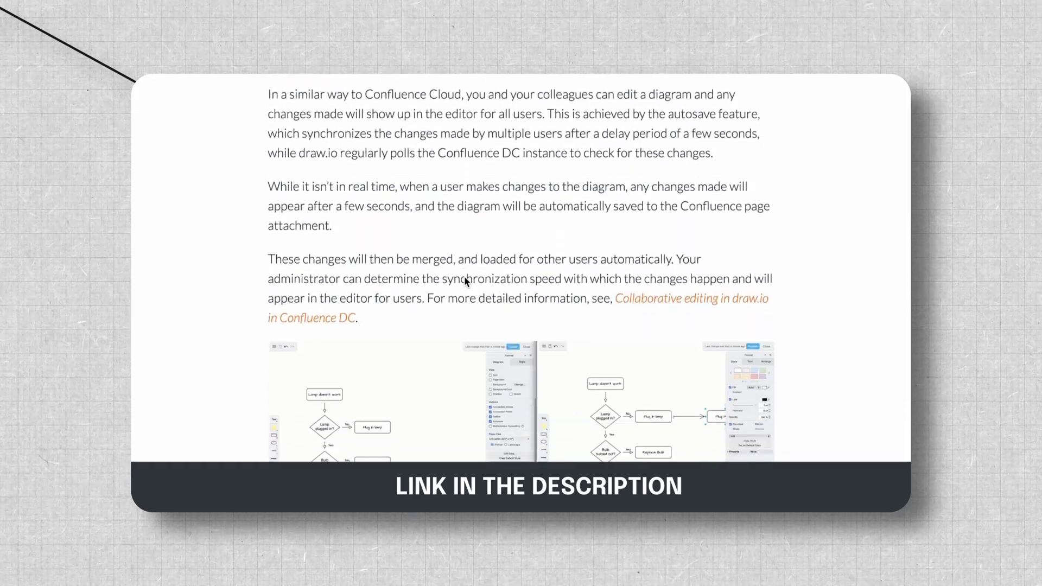
pyautogui.scroll(-4, 464, 276)
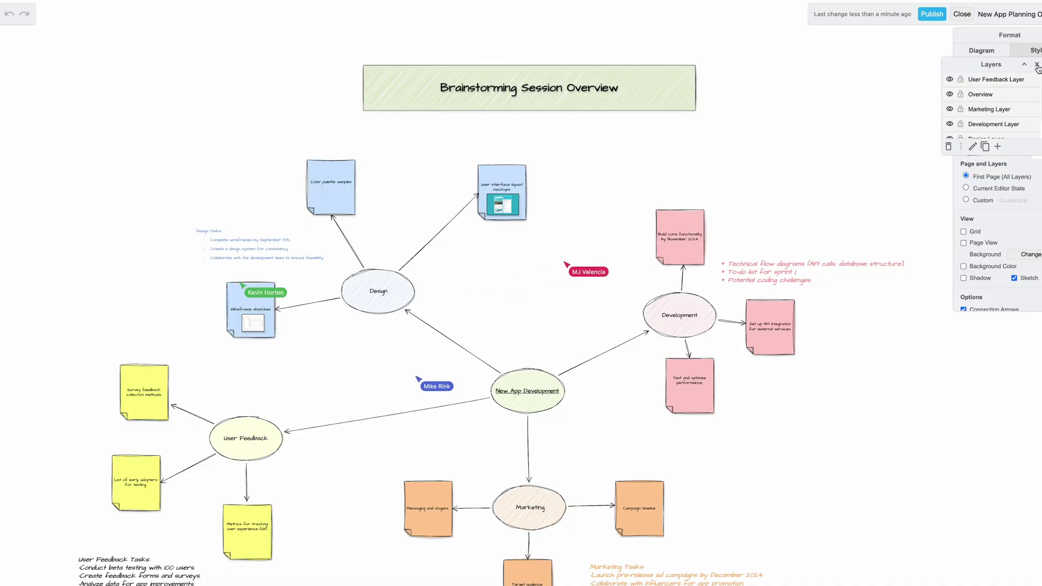
pyautogui.click(1037, 66)
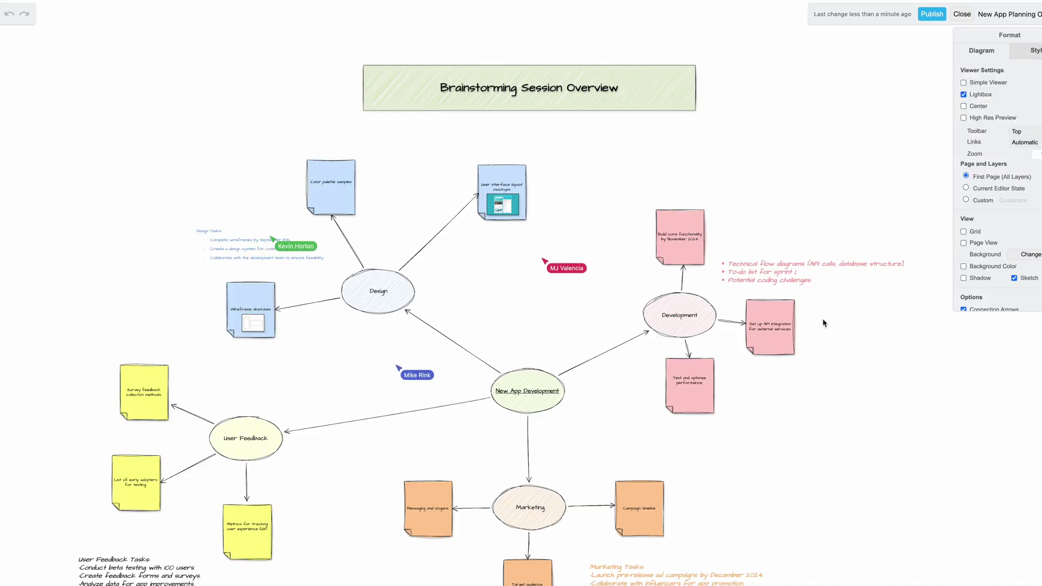
# Reselect the user experience metrics note and pan to the Development branch.
pyautogui.scroll(-3, 824, 323)
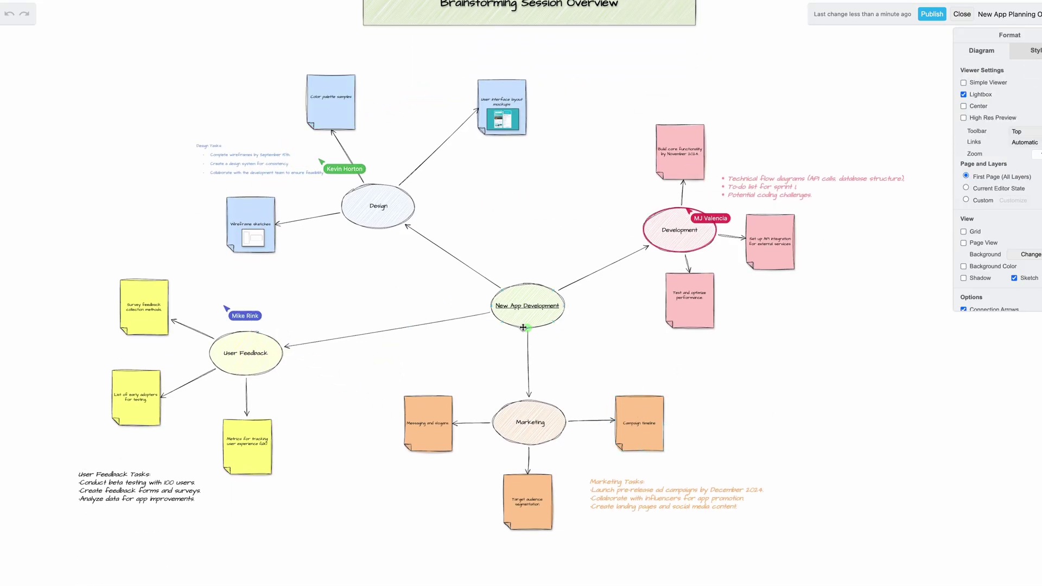
pyautogui.scroll(-1, 683, 464)
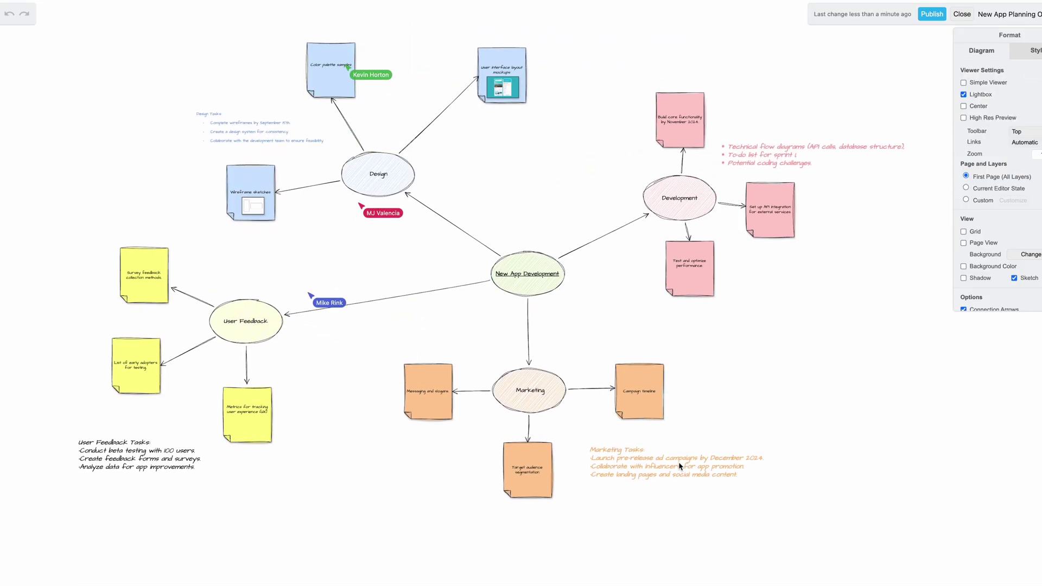
pyautogui.click(251, 422)
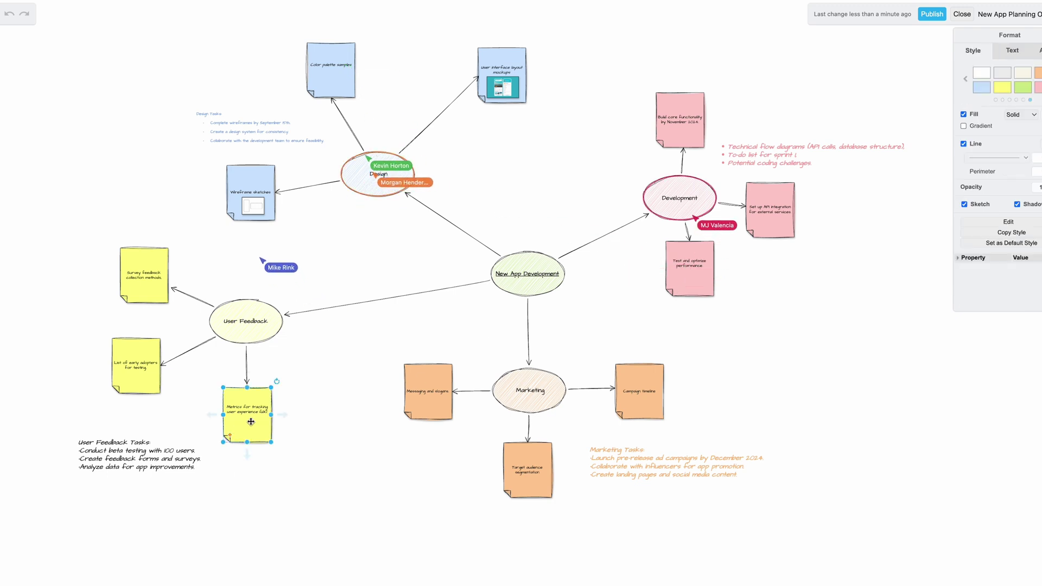
pyautogui.scroll(1, 348, 328)
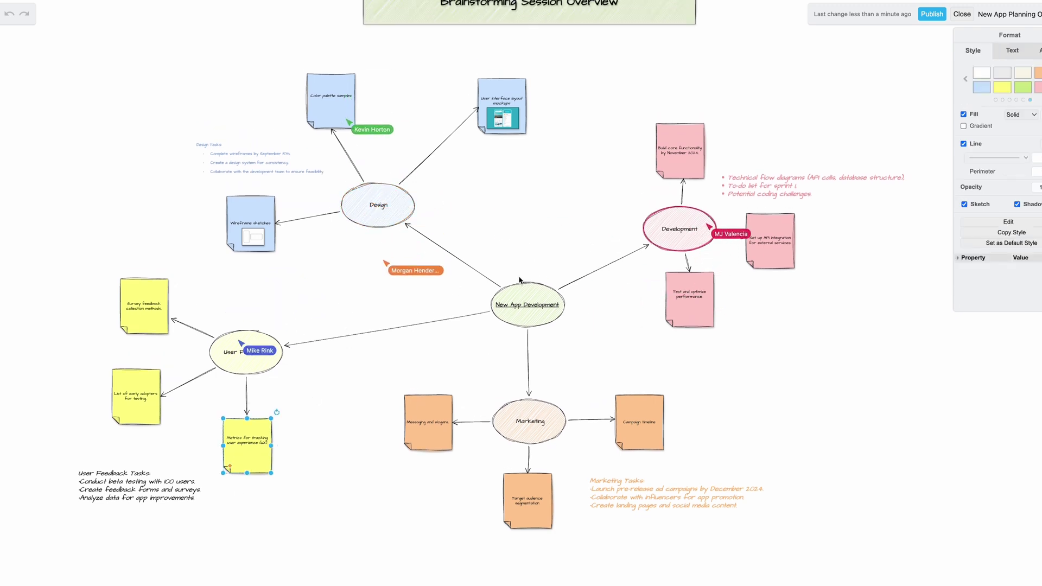
pyautogui.hscroll(1, 670, 292)
pyautogui.scroll(1, 753, 296)
pyautogui.hscroll(2, 754, 295)
pyautogui.scroll(-1, 755, 300)
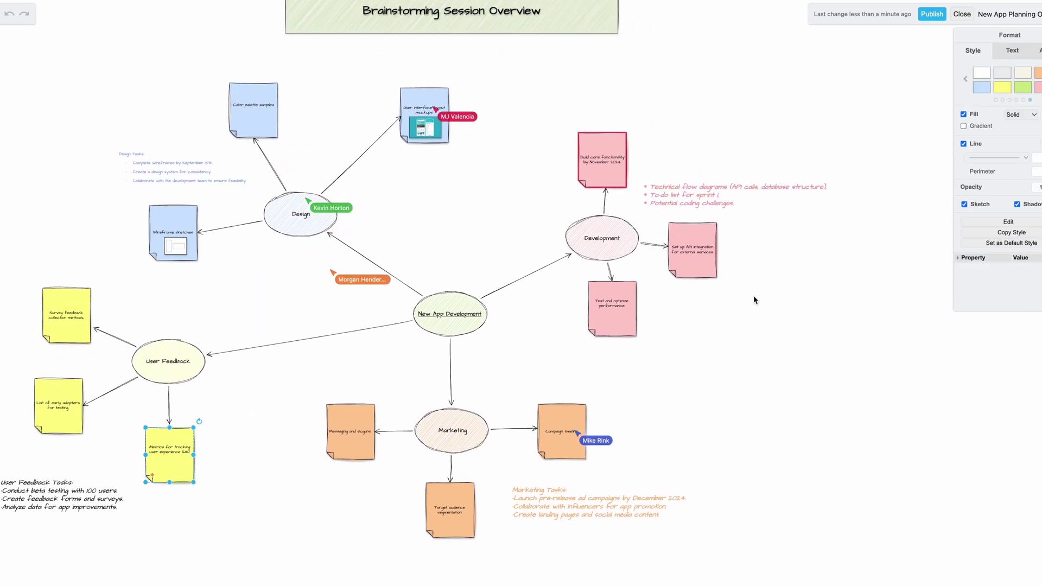
pyautogui.hscroll(-2, 733, 331)
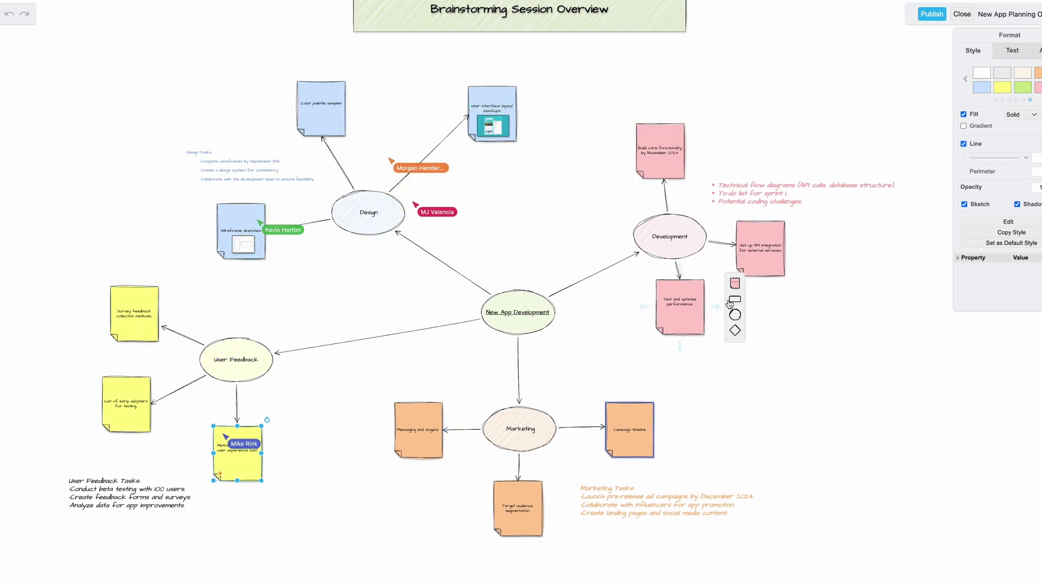
# Clone the Test and optimize performance note into a linked note and clear its text.
pyautogui.click(709, 309)
pyautogui.doubleClick(784, 303)
pyautogui.press('BackSpace')
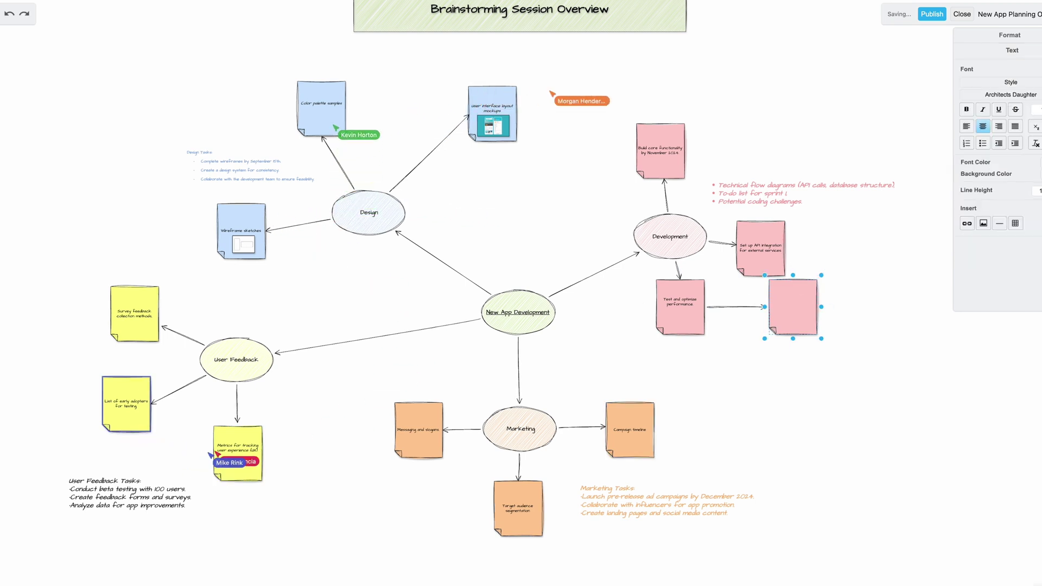
pyautogui.scroll(5, 754, 320)
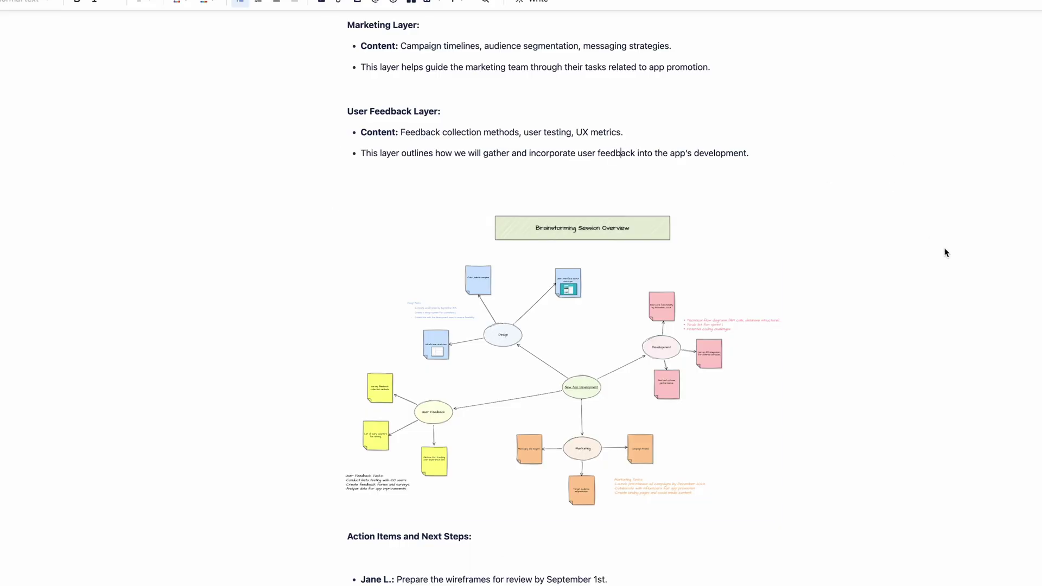
pyautogui.scroll(-6, 948, 253)
pyautogui.scroll(4, 948, 253)
pyautogui.scroll(15, 948, 253)
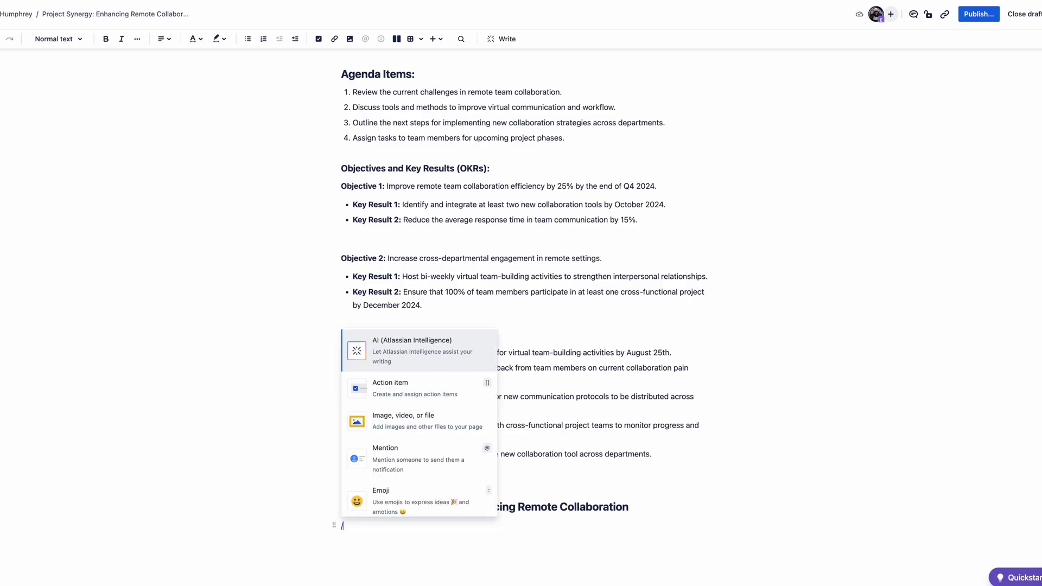
# Insert a draw.io board via /draw, finish the Potential Action Items note, and deselect it.
pyautogui.write('draw')
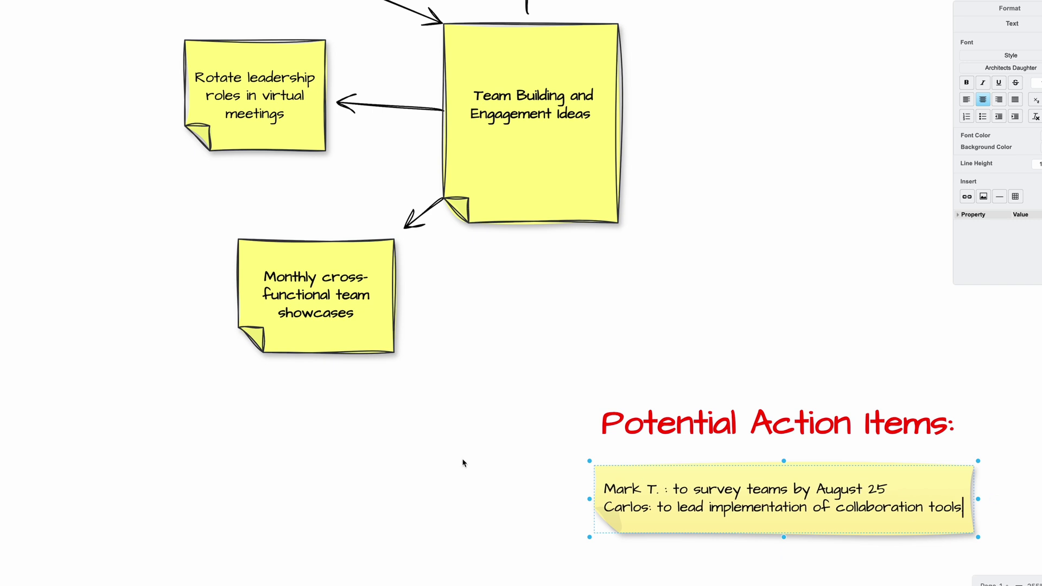
pyautogui.click(465, 463)
pyautogui.hotkey('ctrl', 'shift', 'h')
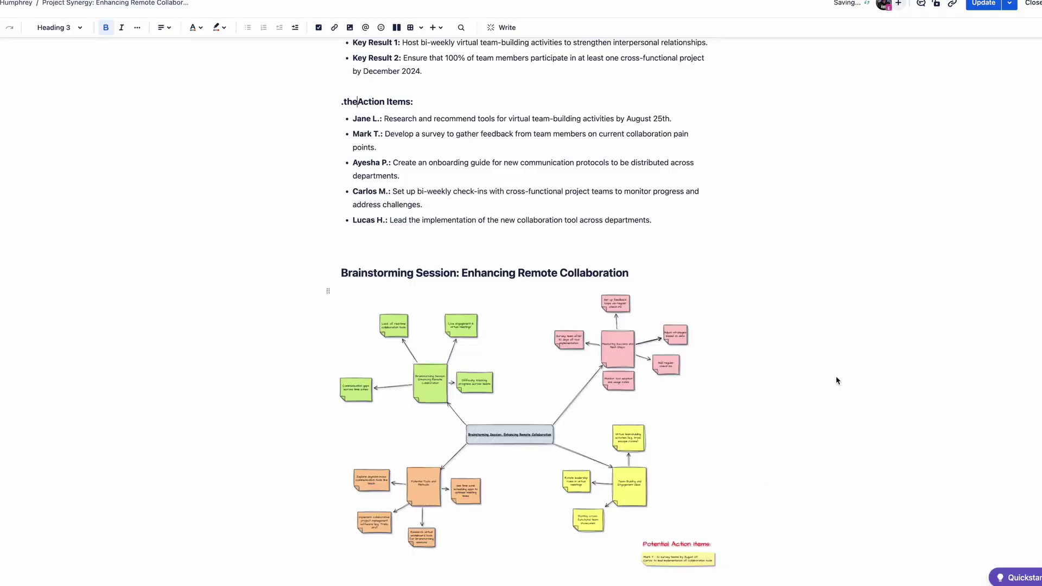
# Select the embedded brainstorming board, then enter q3-planning in the Add labels field.
pyautogui.scroll(-2, 837, 381)
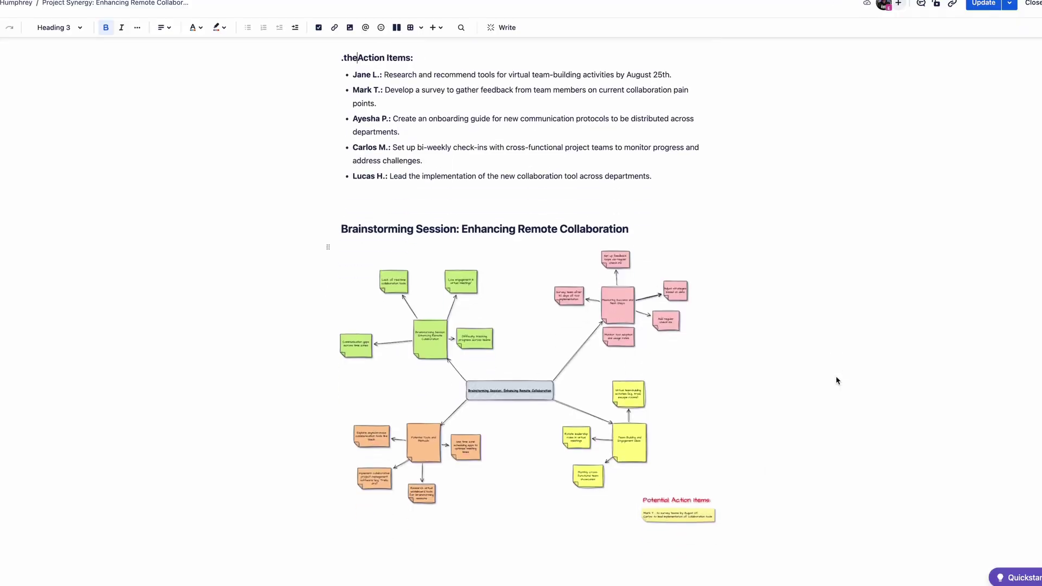
pyautogui.scroll(8, 837, 381)
pyautogui.scroll(-8, 837, 381)
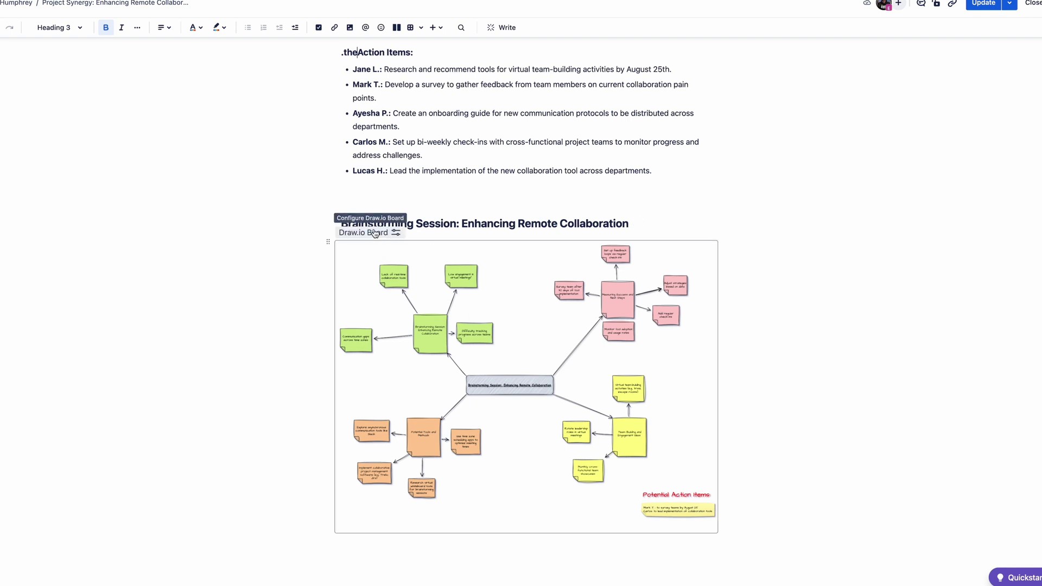
pyautogui.click(375, 233)
pyautogui.click(490, 549)
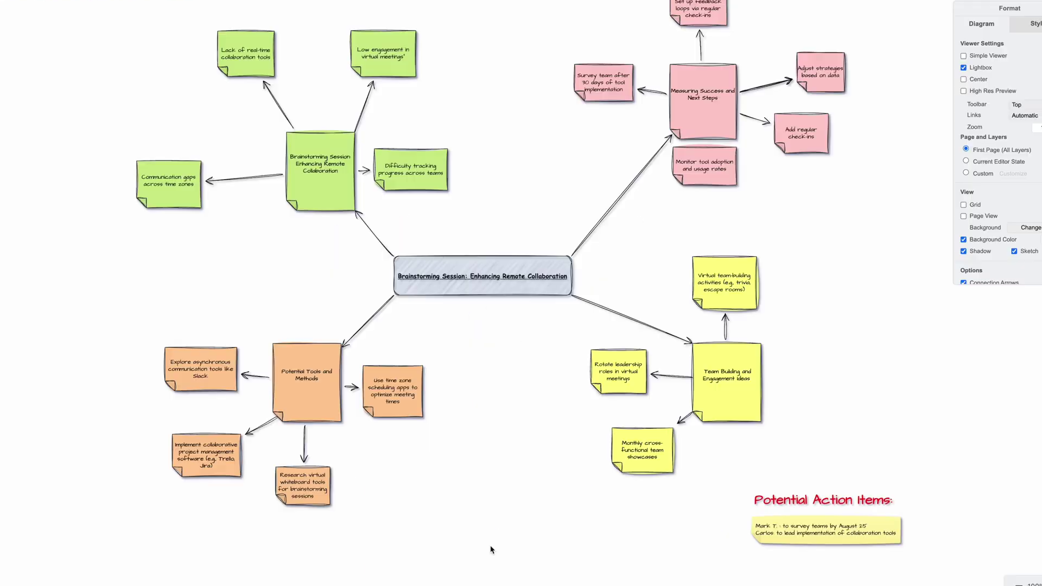
pyautogui.click(34, 4)
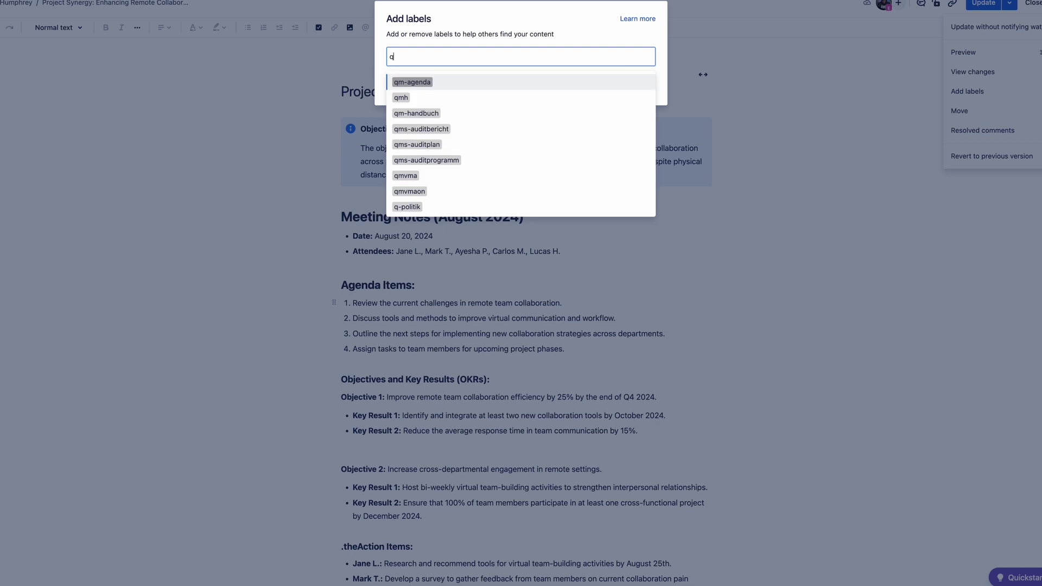
pyautogui.write('-planning')
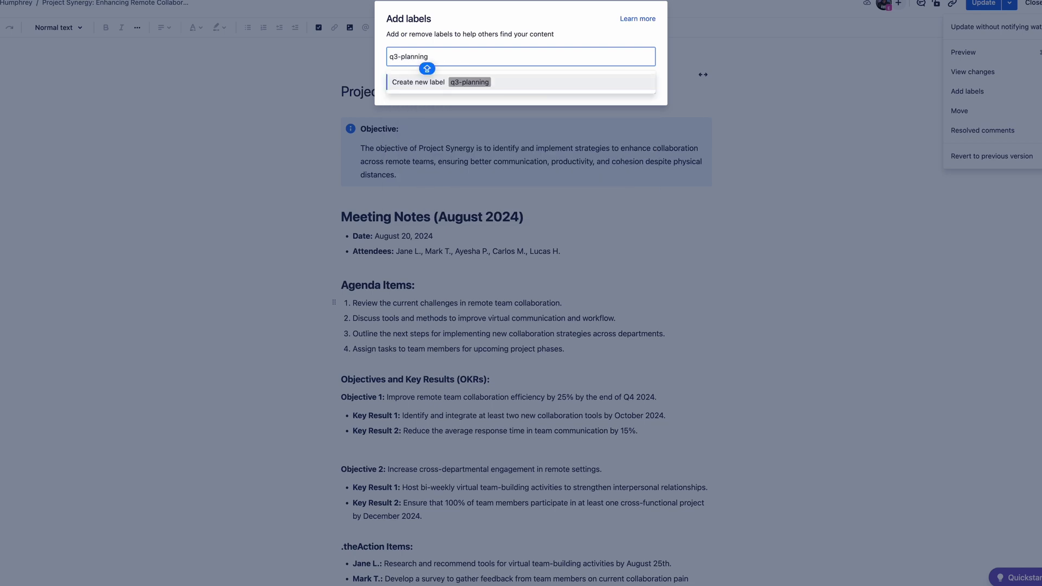
# Create the q3-planning label, then add the remote, collaboration and marketing labels.
pyautogui.click(412, 81)
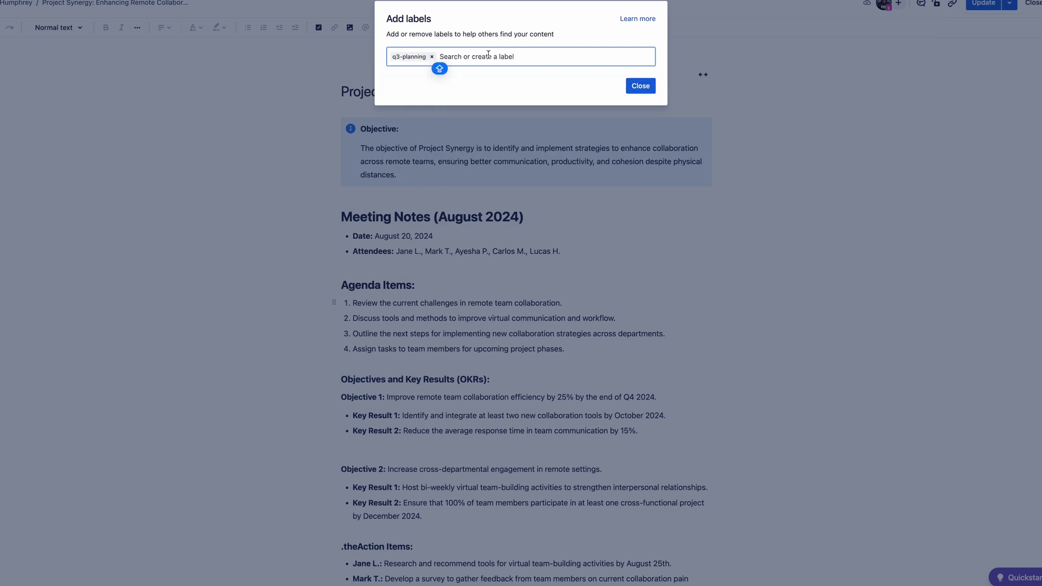
pyautogui.write('enhancing-remote-collaboration')
pyautogui.click(407, 85)
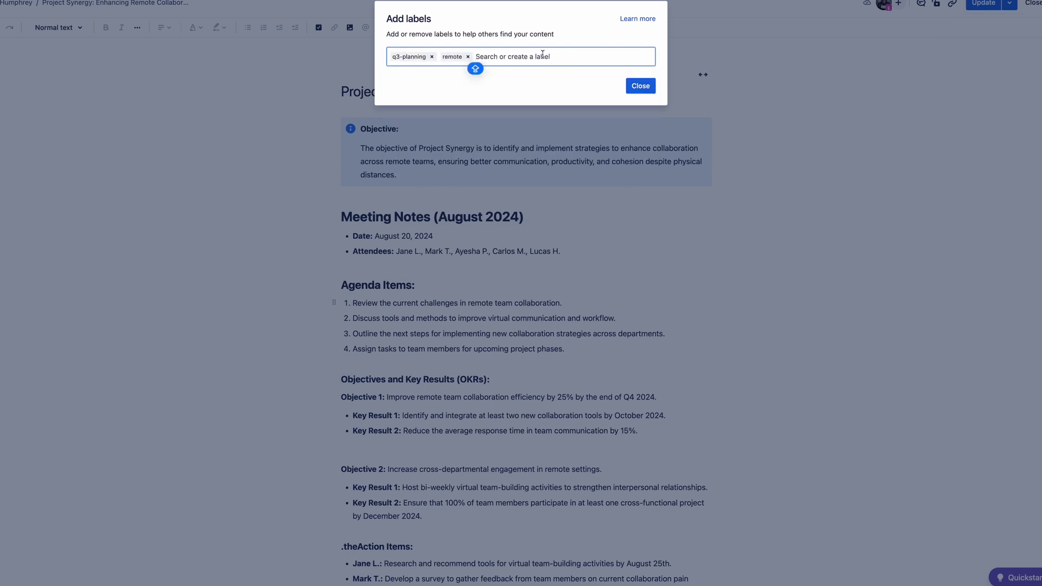
pyautogui.write('enhancing-remote-collaboration')
pyautogui.click(421, 88)
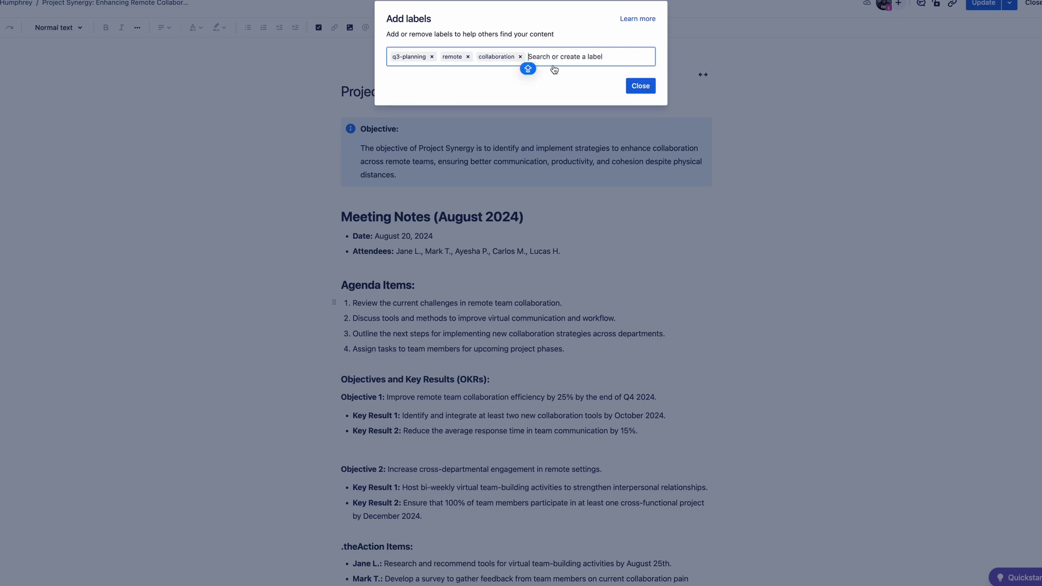
pyautogui.write('mark')
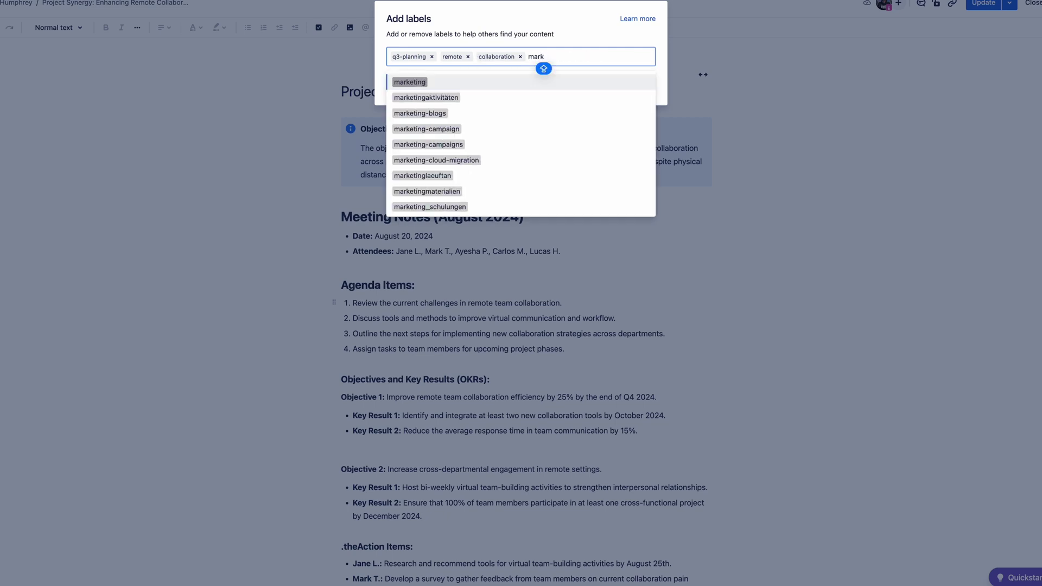
pyautogui.click(429, 83)
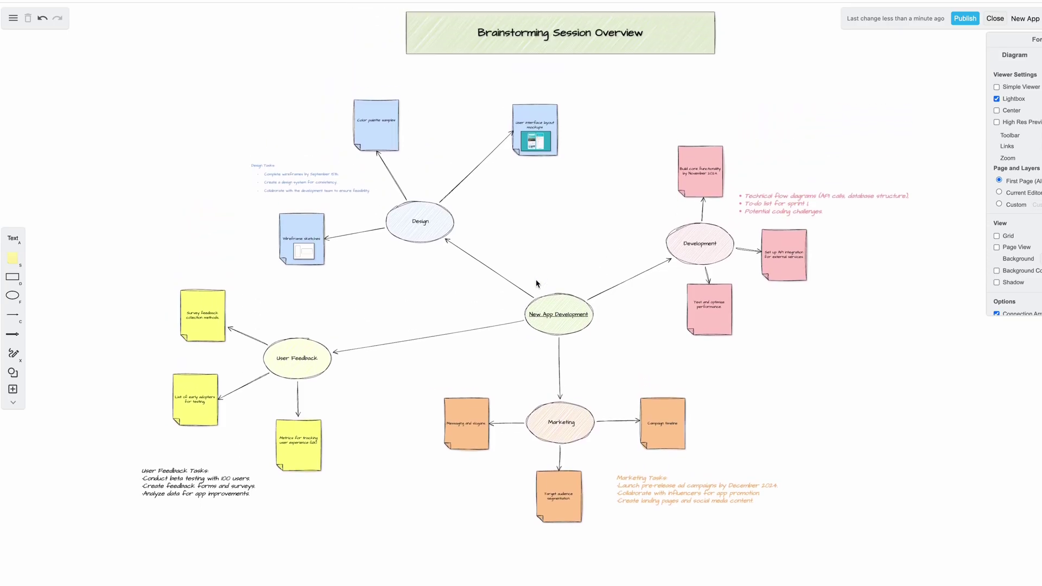
# Open the diagram's Layers list and move it beside the diagram.
pyautogui.click(350, 214)
pyautogui.click(13, 18)
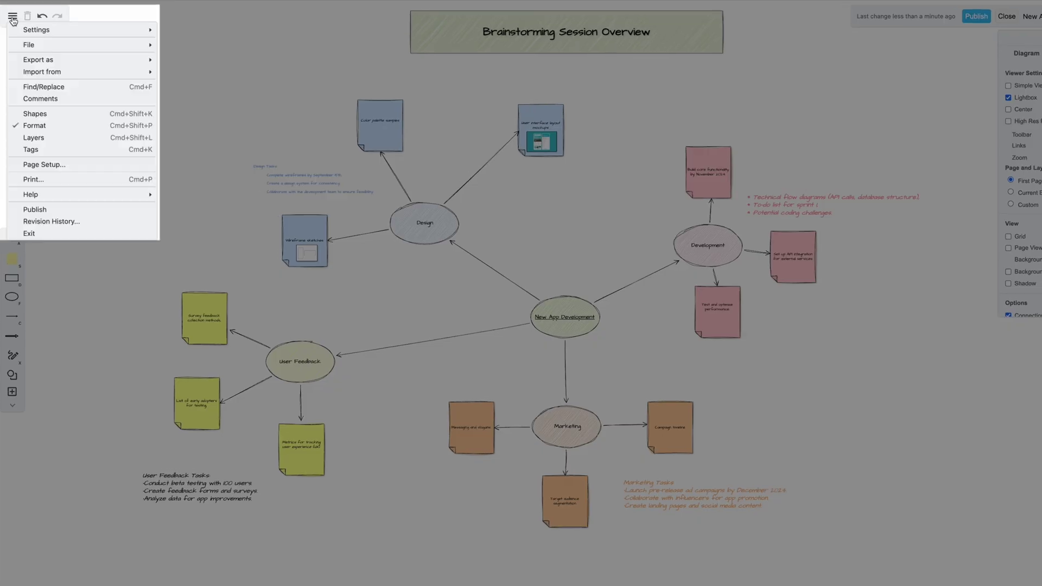
pyautogui.click(33, 134)
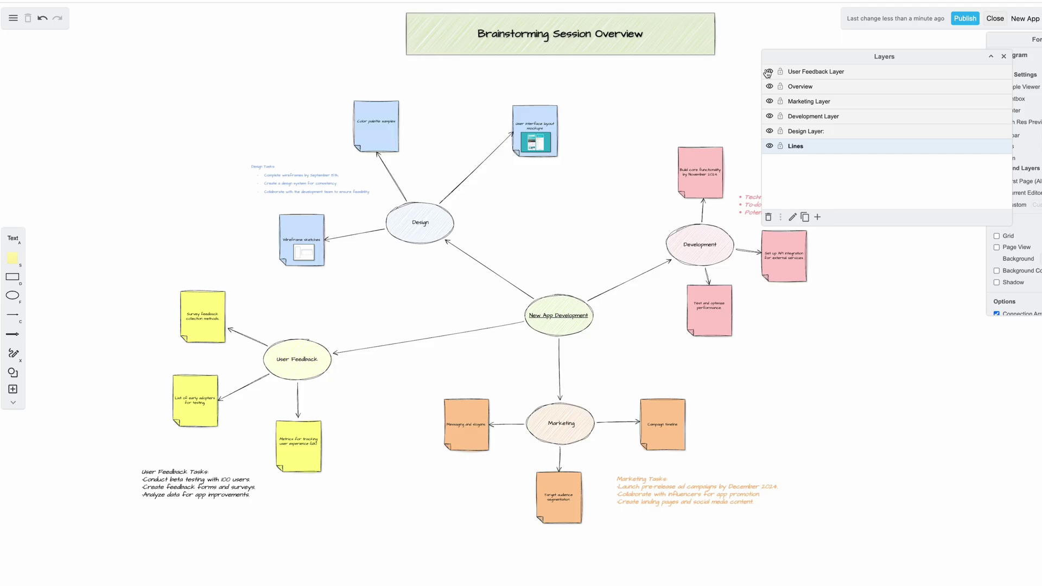
pyautogui.click(769, 73)
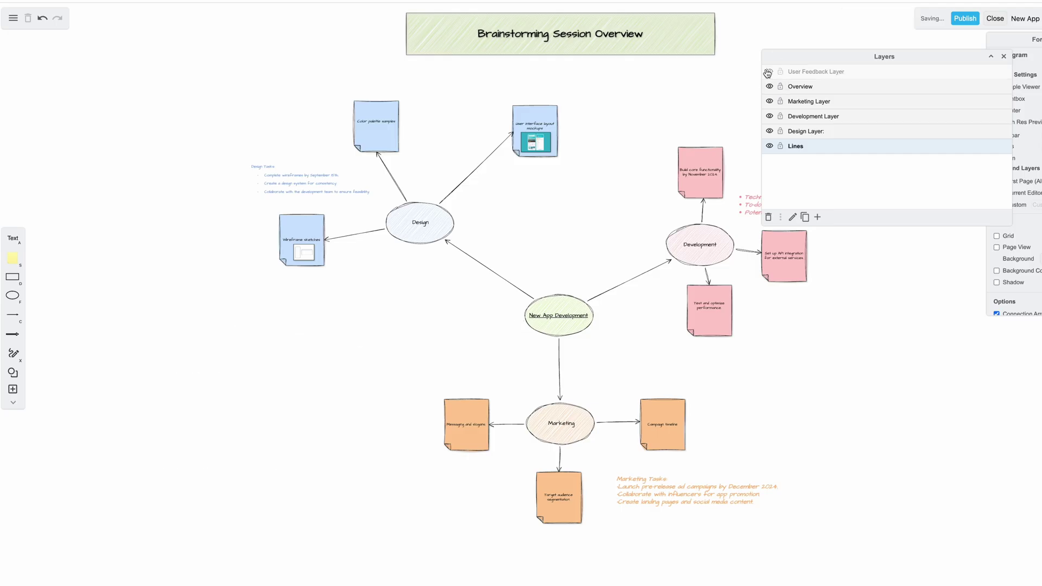
pyautogui.click(769, 73)
pyautogui.moveTo(803, 60); pyautogui.dragTo(893, 349)
# Toggle the Overview, Marketing, Development and Design layers off and on, leaving Design hidden.
pyautogui.click(862, 371)
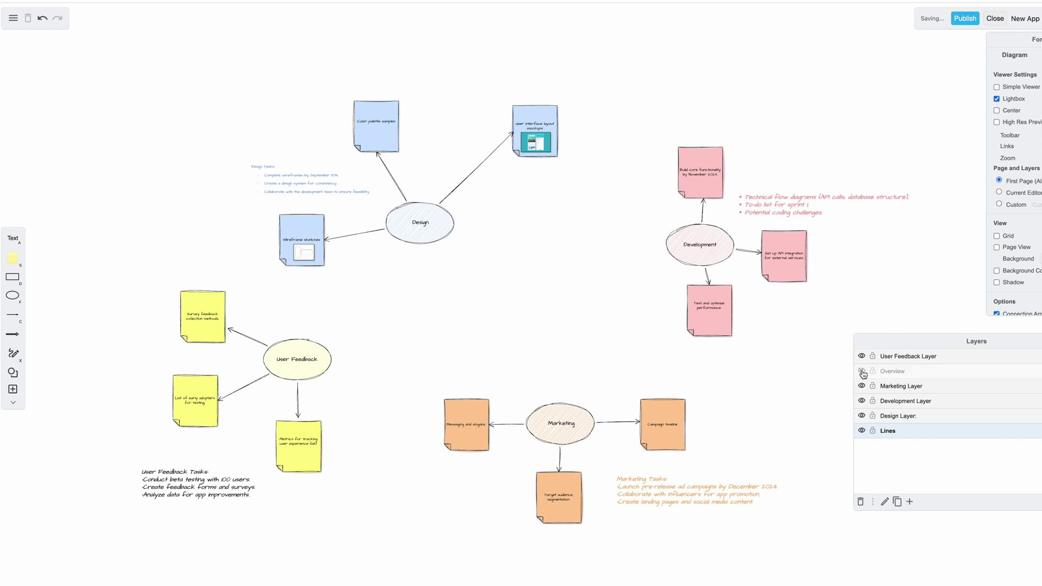
pyautogui.click(863, 372)
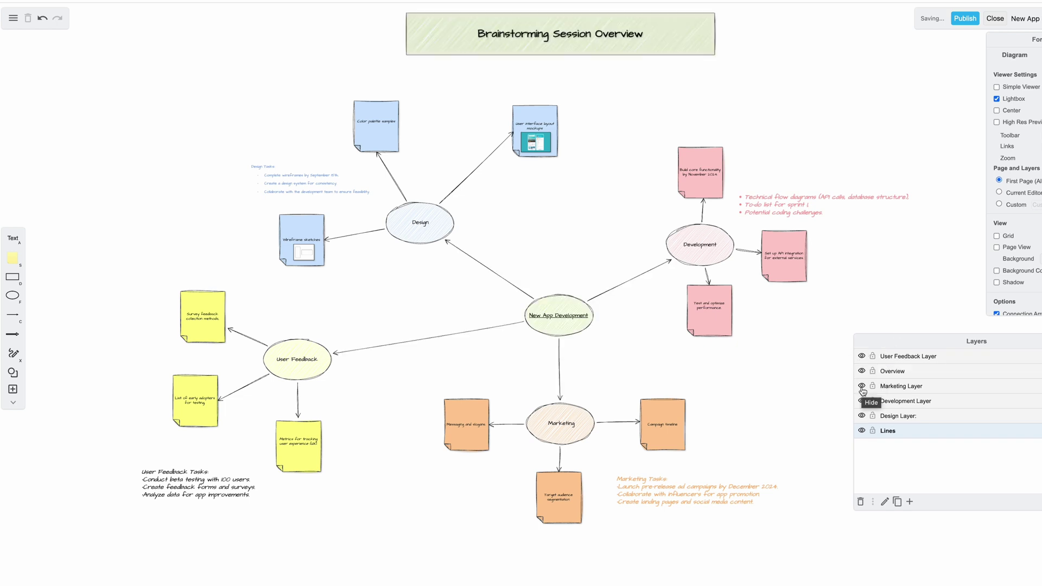
pyautogui.click(862, 386)
pyautogui.click(862, 386)
pyautogui.click(862, 402)
pyautogui.click(862, 402)
pyautogui.click(862, 416)
pyautogui.click(863, 417)
pyautogui.click(862, 416)
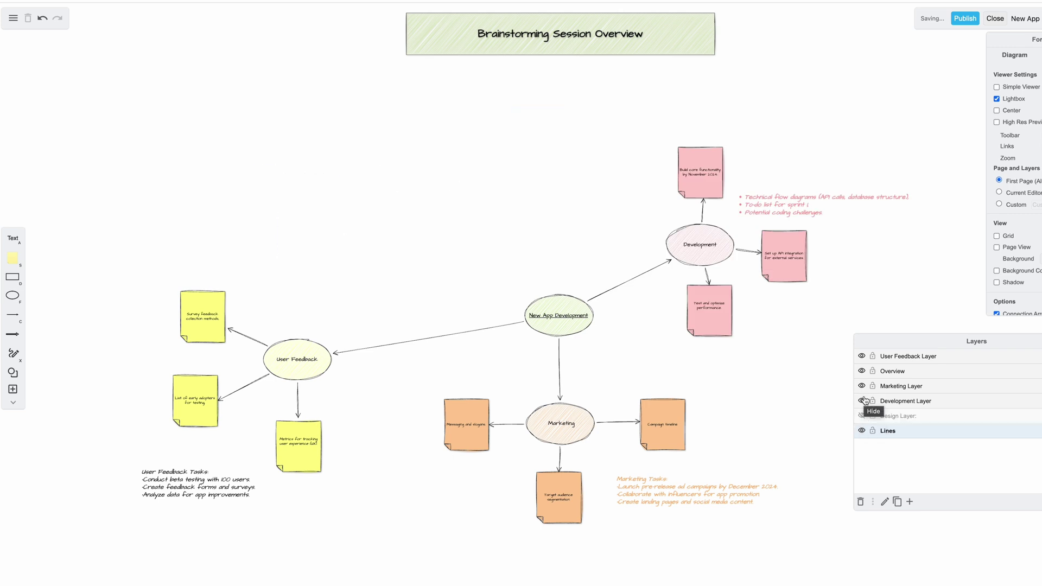
# Hide the Marketing, Overview, User Feedback and Development layers.
pyautogui.click(862, 386)
pyautogui.click(862, 371)
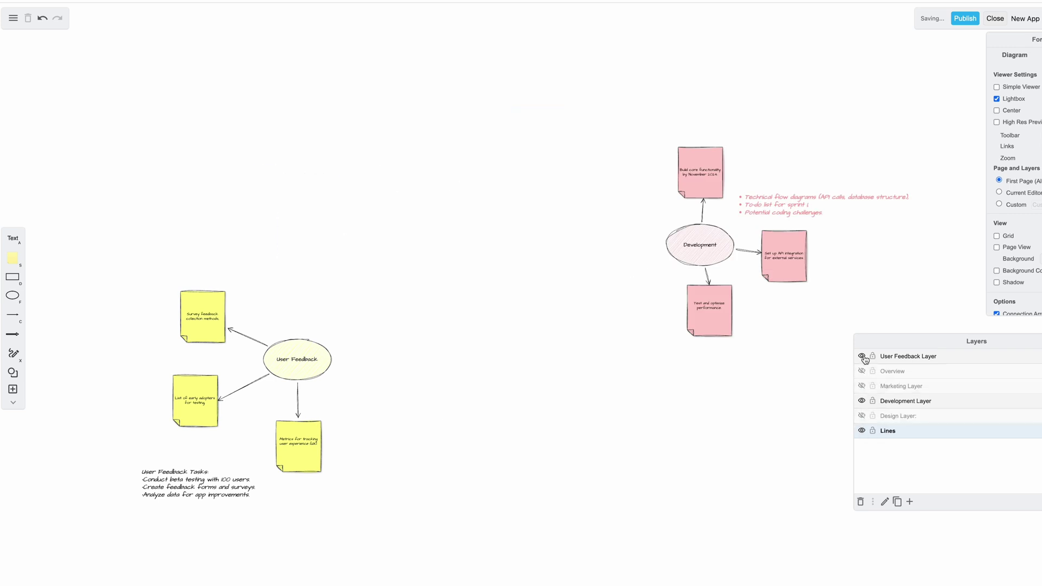
pyautogui.click(862, 357)
pyautogui.scroll(5, 760, 179)
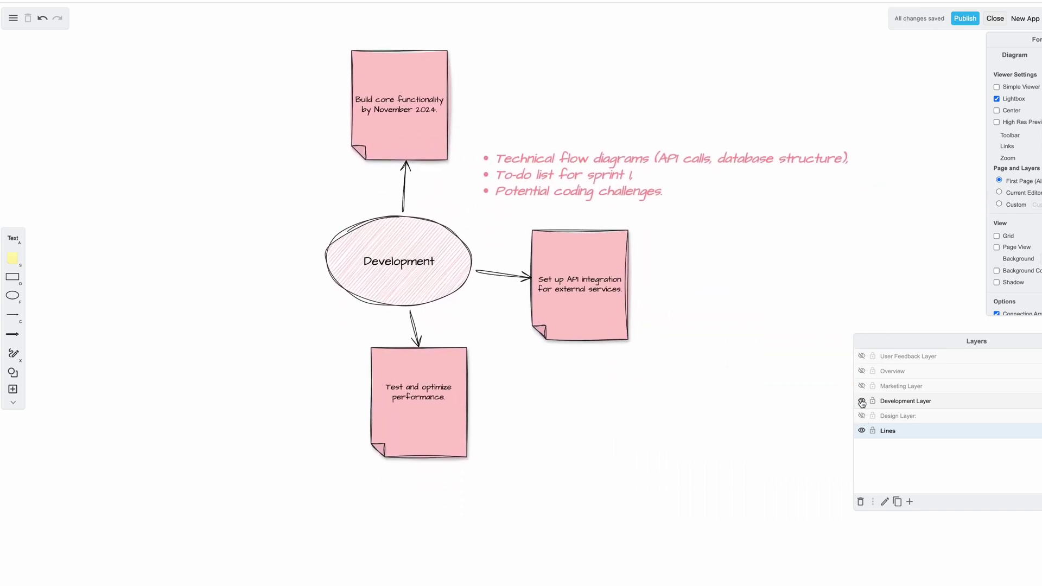
pyautogui.click(862, 402)
pyautogui.hscroll(-10, 456, 220)
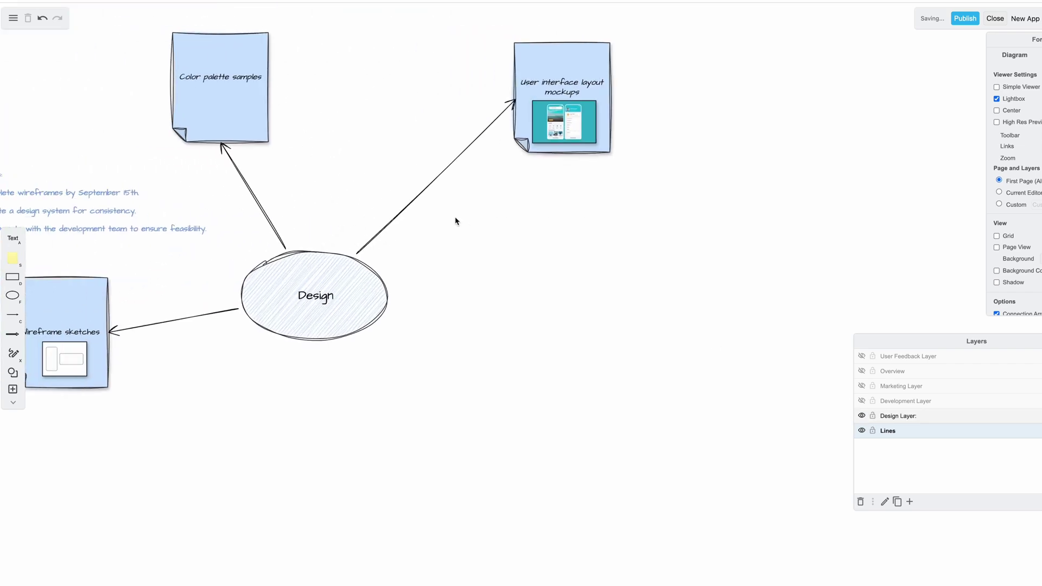
pyautogui.scroll(-5, 448, 238)
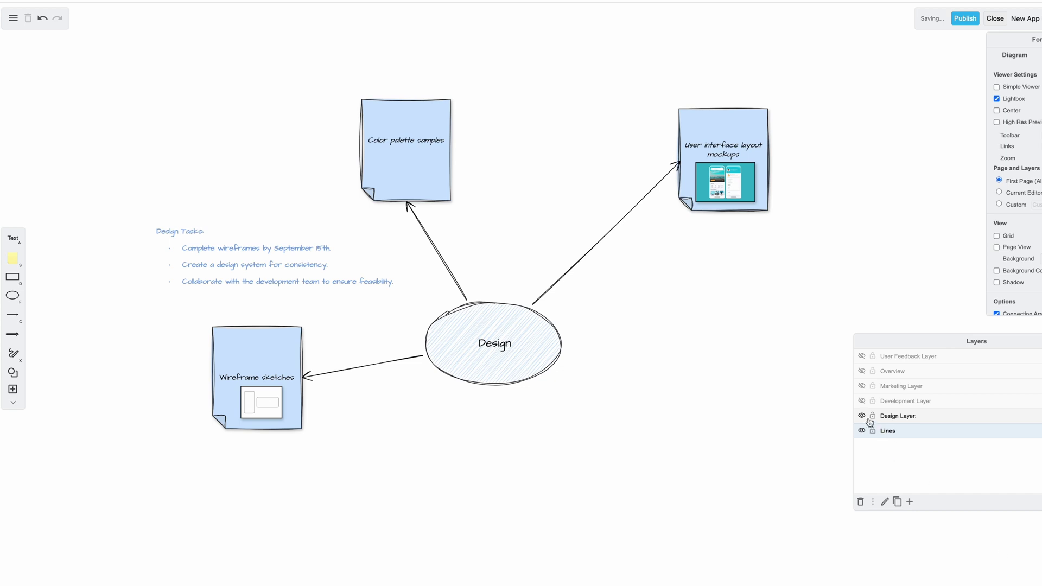
# Hide the Design Layer, then scroll the Confluence page back up to its title.
pyautogui.click(862, 416)
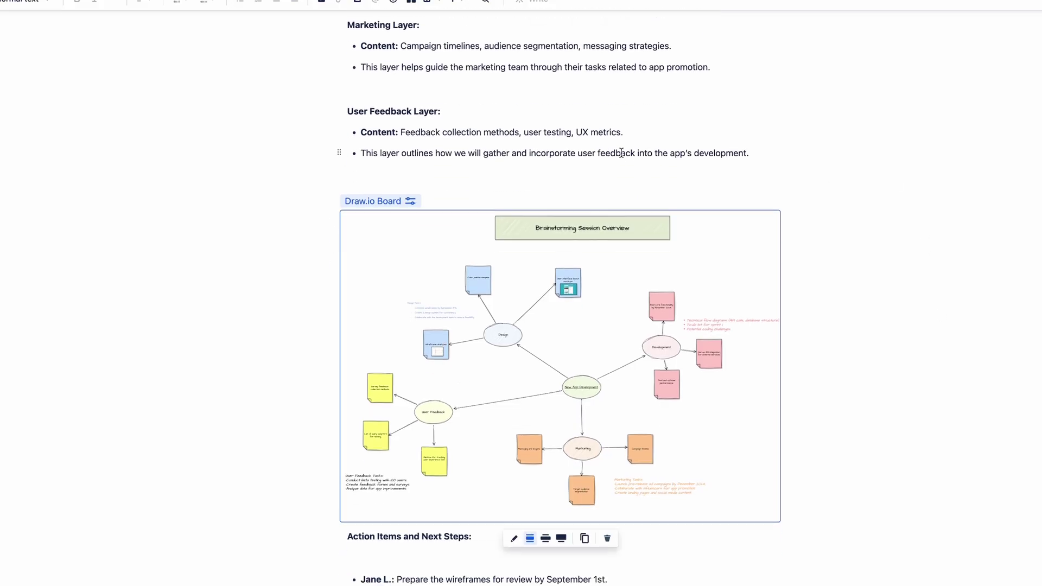
pyautogui.scroll(-3, 945, 253)
pyautogui.scroll(3, 946, 252)
pyautogui.scroll(15, 945, 253)
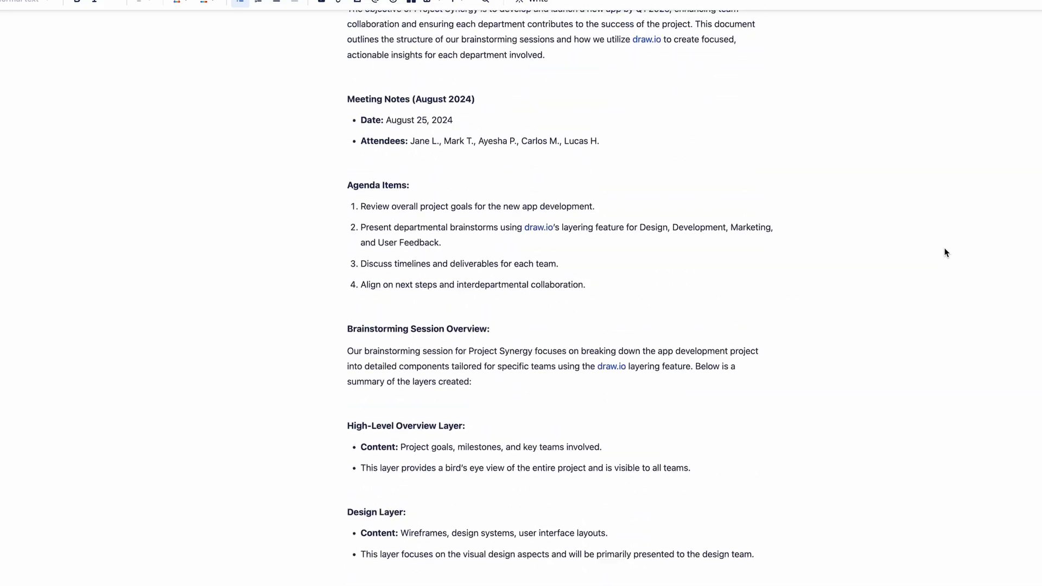